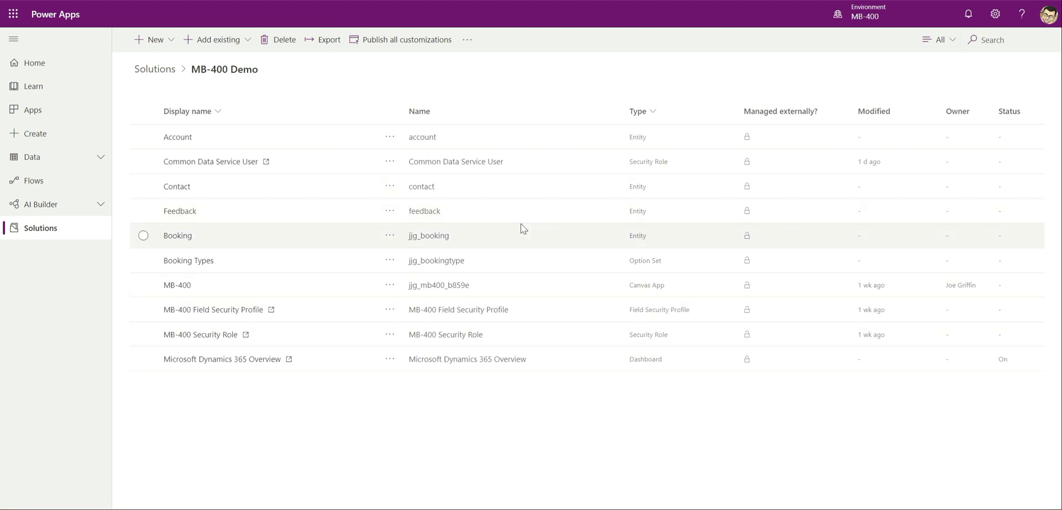
Add a new Flow from the solution's New menu to open an untitled Power Automate flow
click(165, 49)
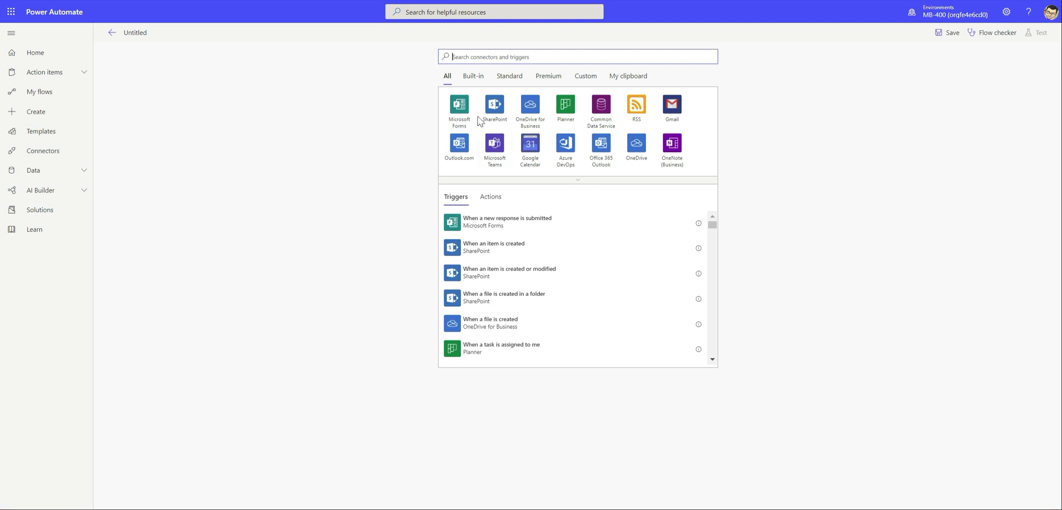
Search the trigger picker for 'Common Data Service' connectors
text(Co)
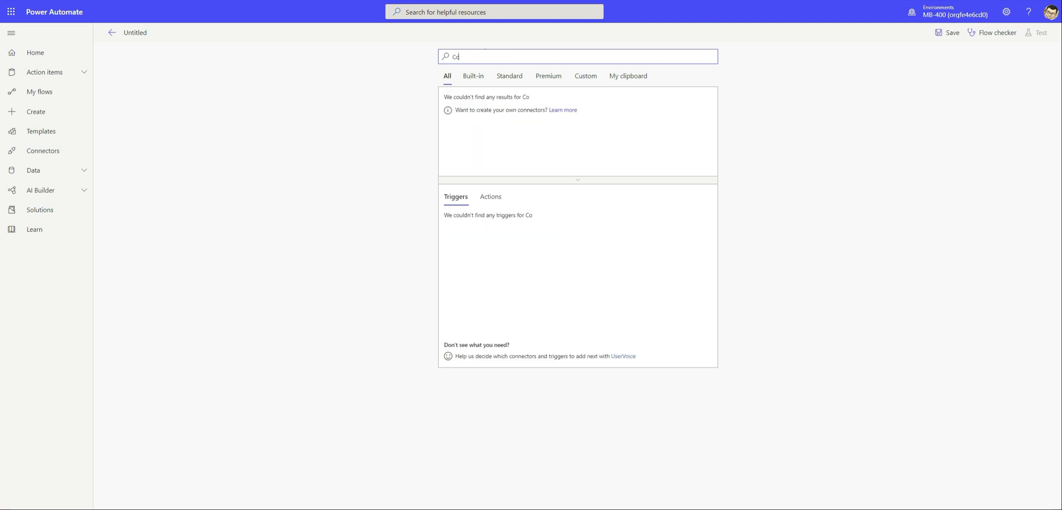
text(mmon Data Service)
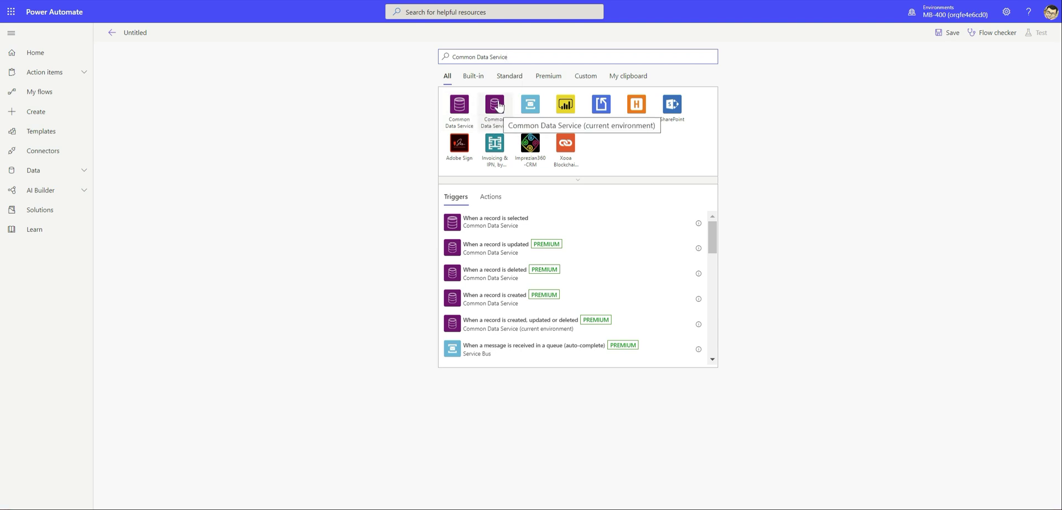
Add the Common Data Service (current environment) trigger 'When a record is created, updated or deleted'
click(495, 114)
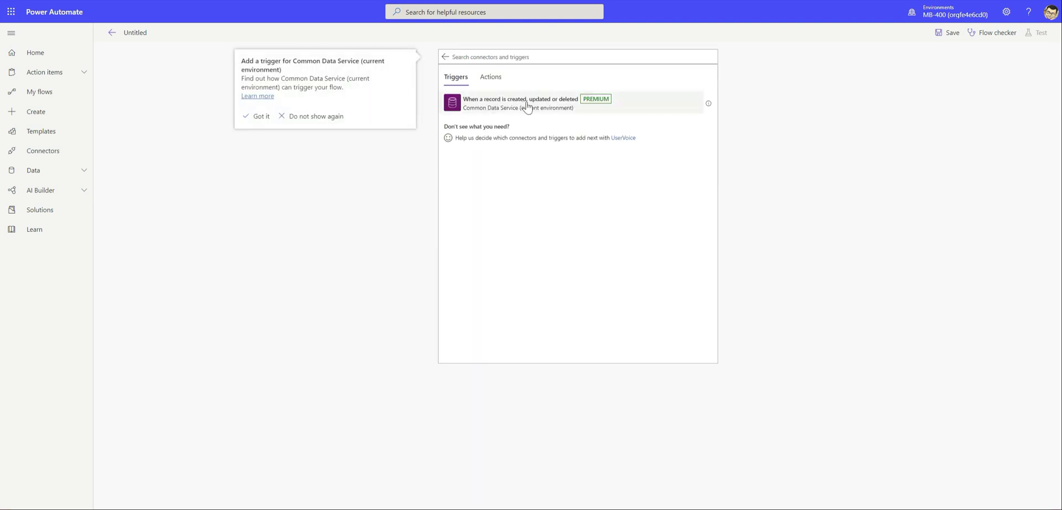
click(513, 105)
click(513, 105)
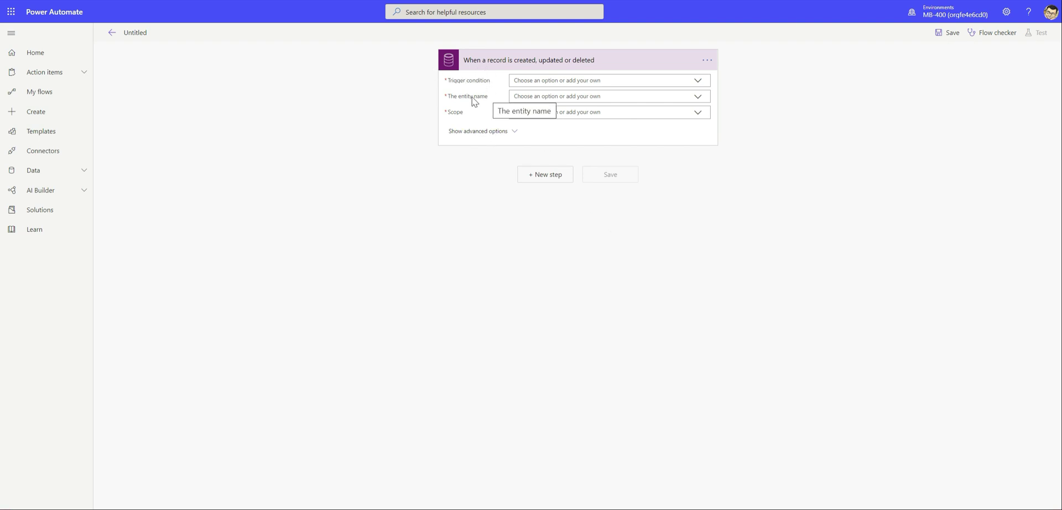
Set the trigger condition to Create, entity Accounts, and scope Organization
click(703, 81)
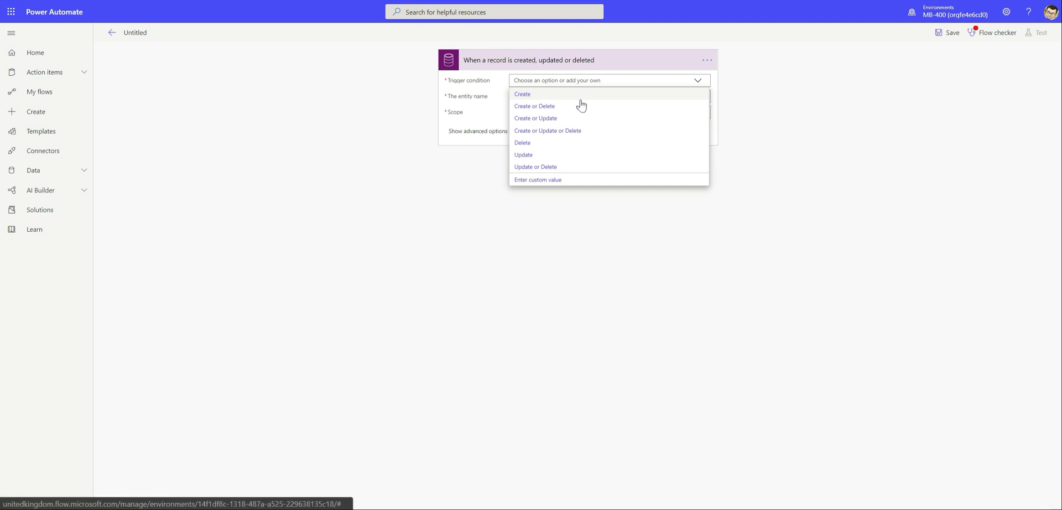
click(525, 95)
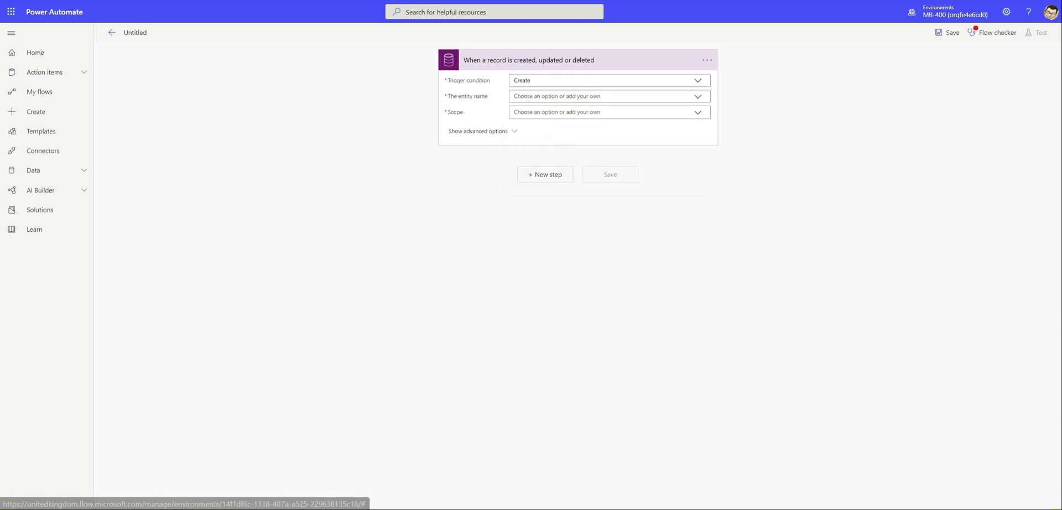
click(698, 97)
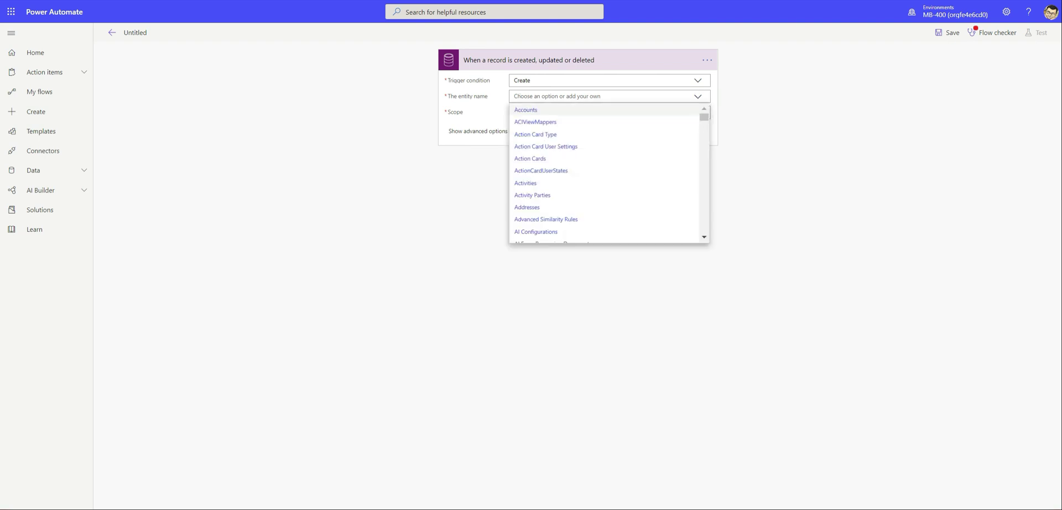
click(525, 111)
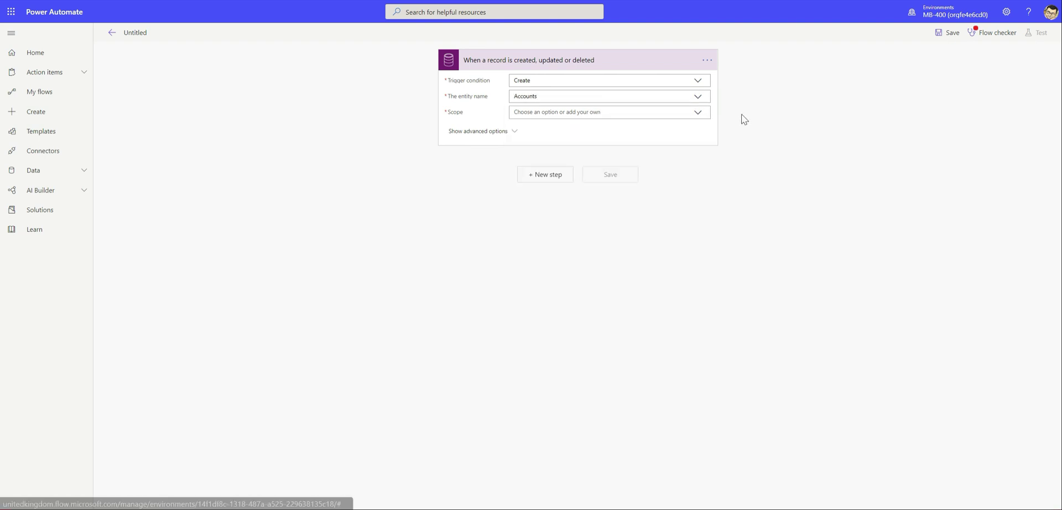
click(698, 113)
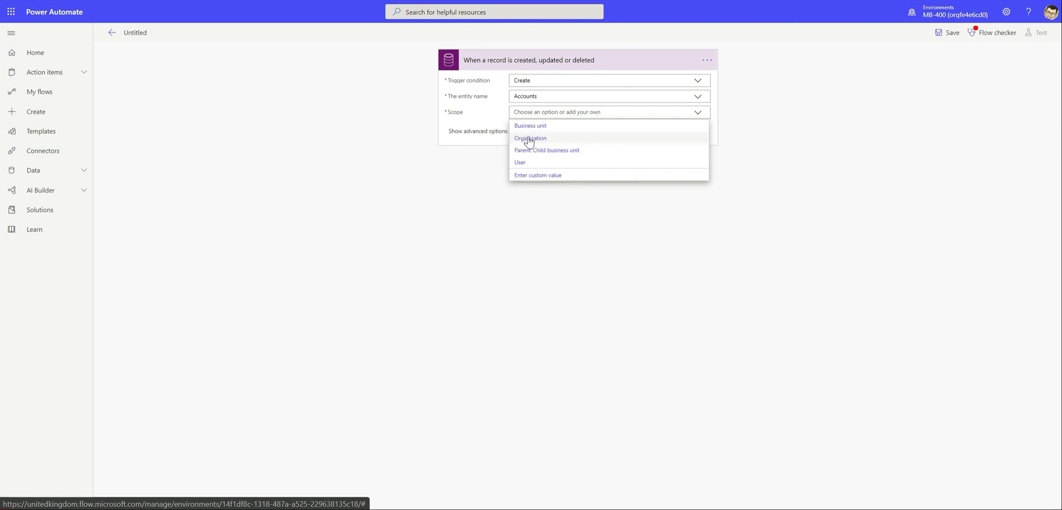
click(539, 139)
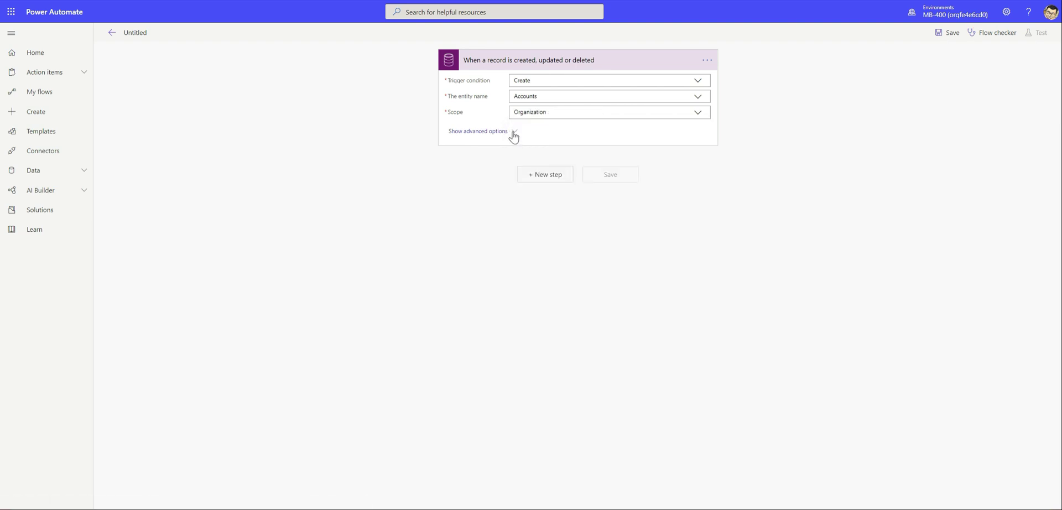
Review the trigger's advanced options, then add a new step after the trigger
click(512, 133)
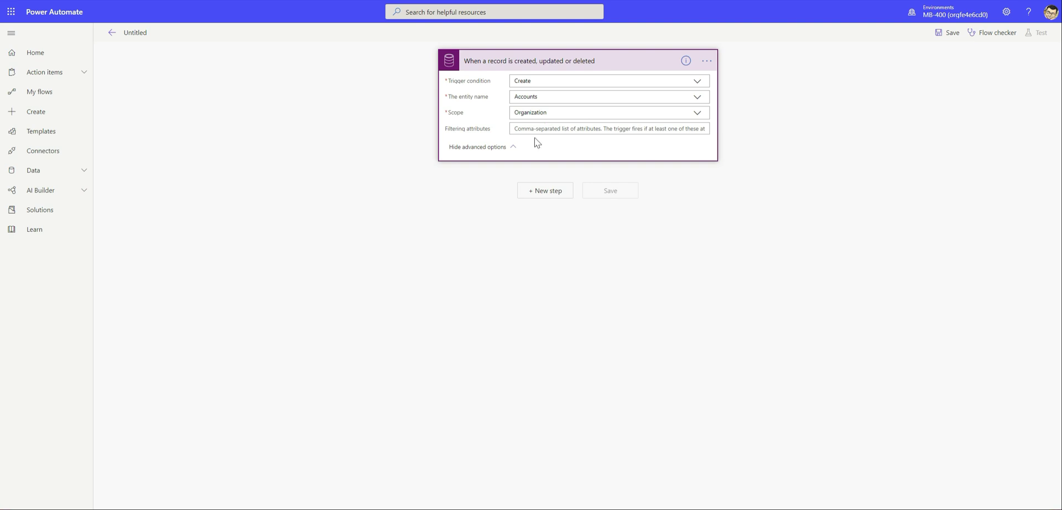
click(597, 239)
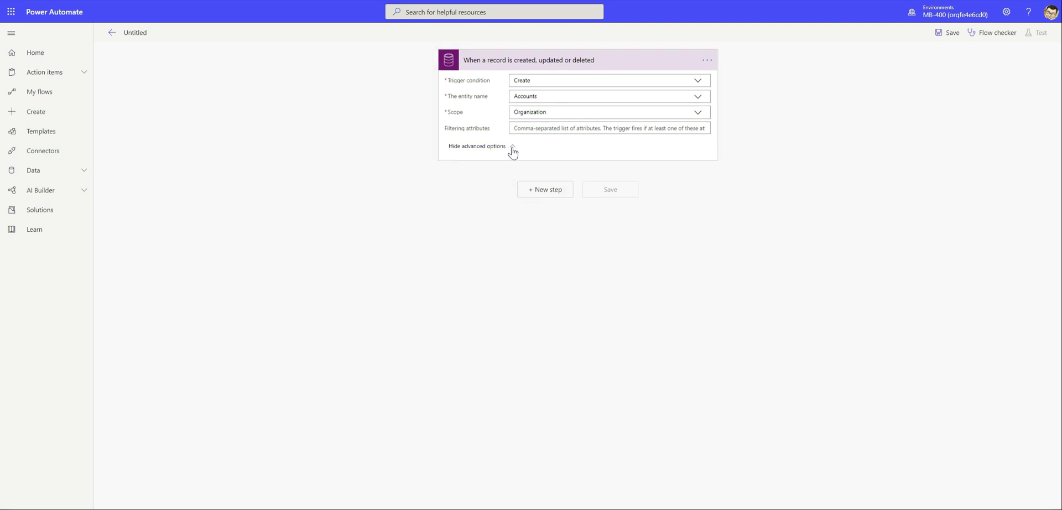
click(509, 146)
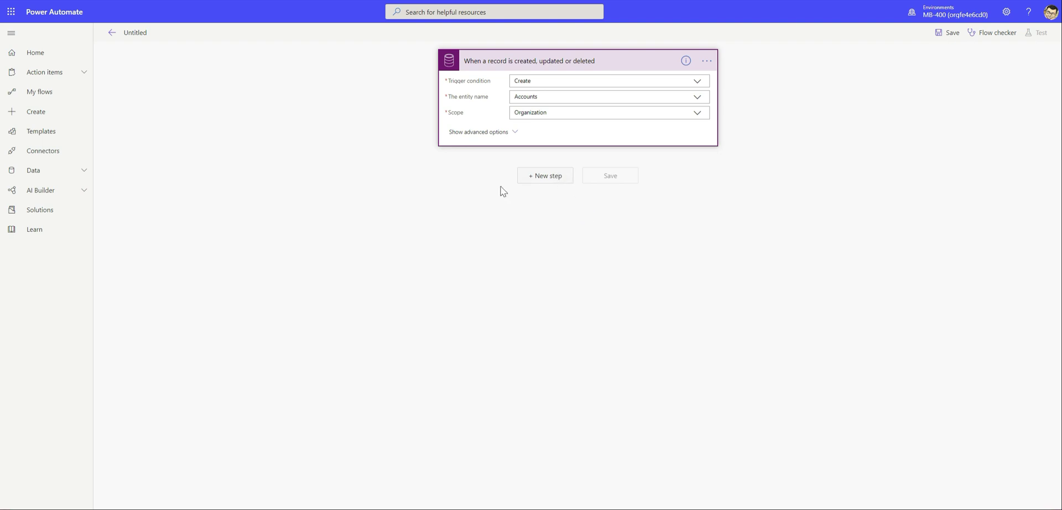
click(536, 176)
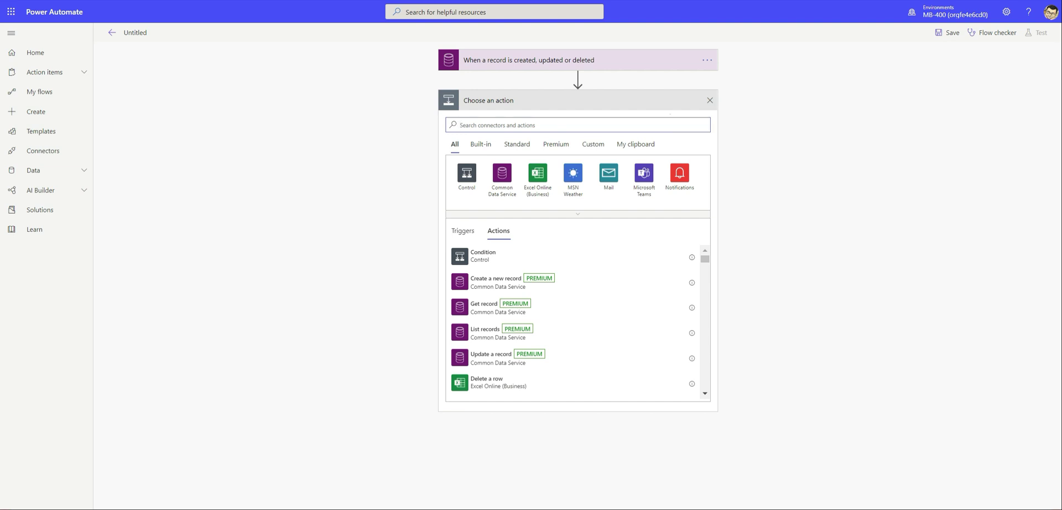
Add Office 365 Outlook's 'Send an email (V2)' action and enter the recipient's e-mail address in To
text(Outlook)
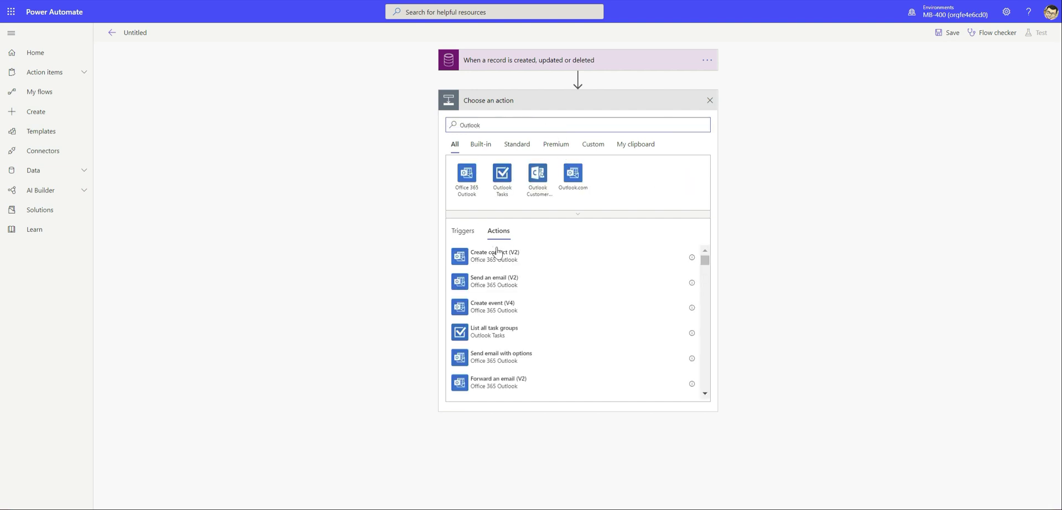
click(499, 286)
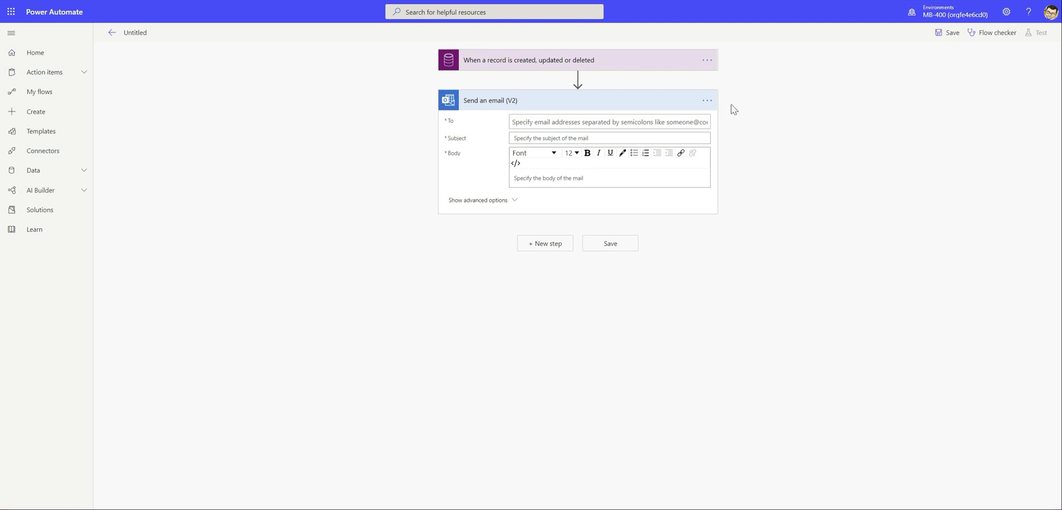
click(707, 100)
click(622, 105)
click(533, 102)
click(553, 122)
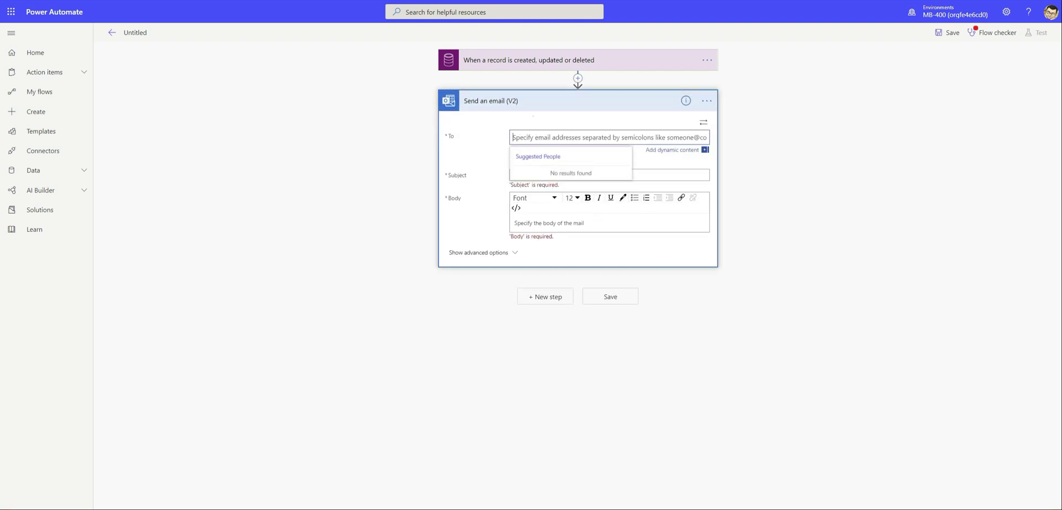
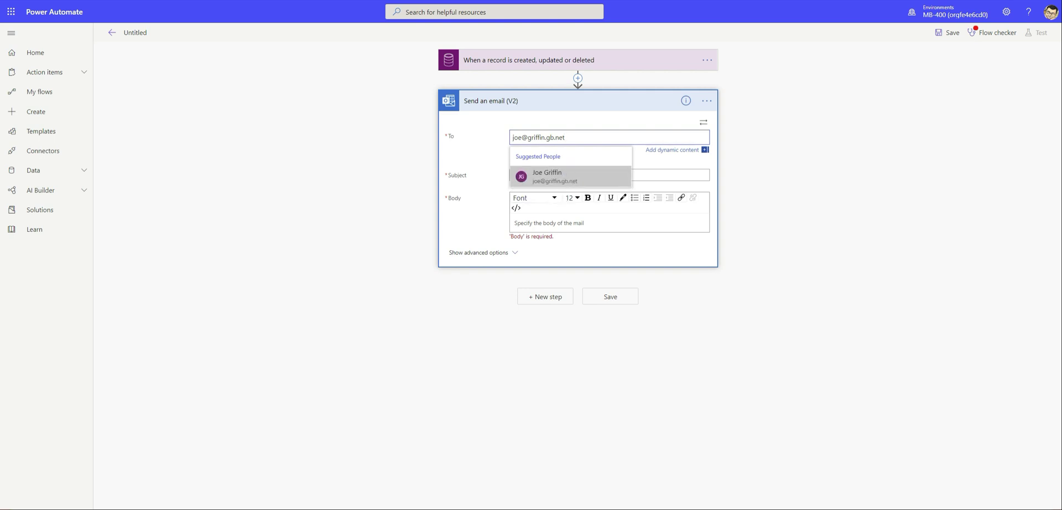
Accept the suggested recipient and set the email subject to 'New Account'
click(570, 176)
click(564, 159)
text(New Account)
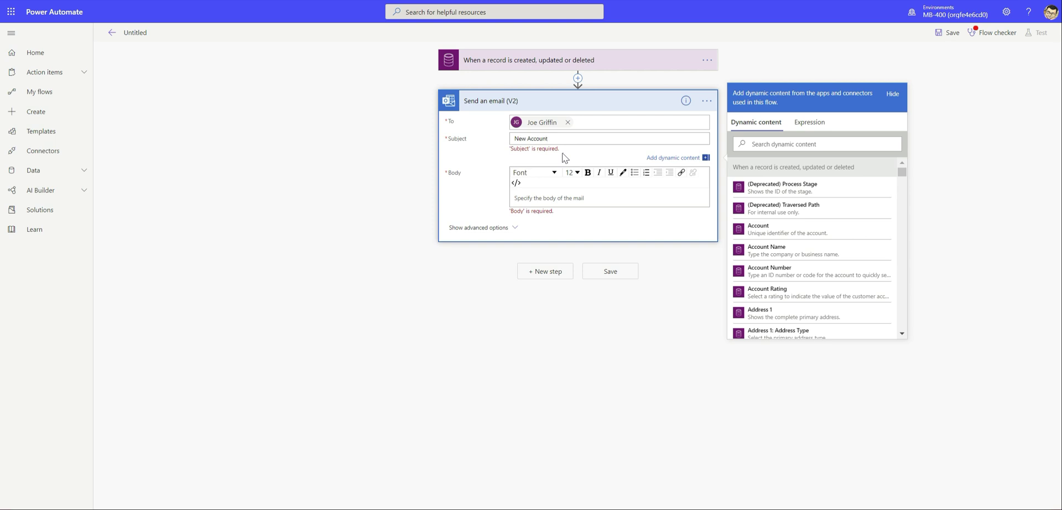
Write the body 'A new Account record has been created, with the name' + Account Name + 'The current date/time for this is'
click(642, 200)
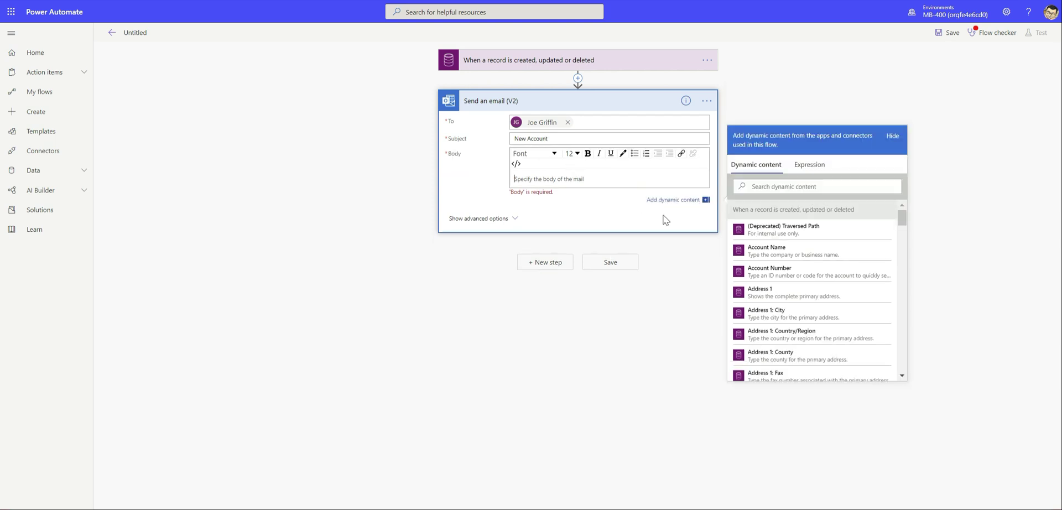
text(A new Account record has be3en)
key(BackSpace)
key(BackSpace)
text(en created, with the name)
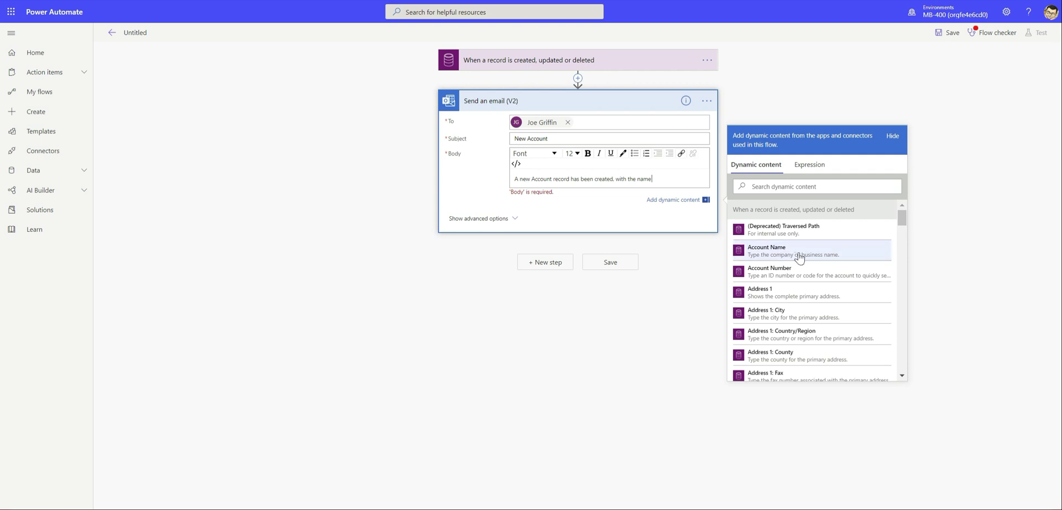
click(798, 256)
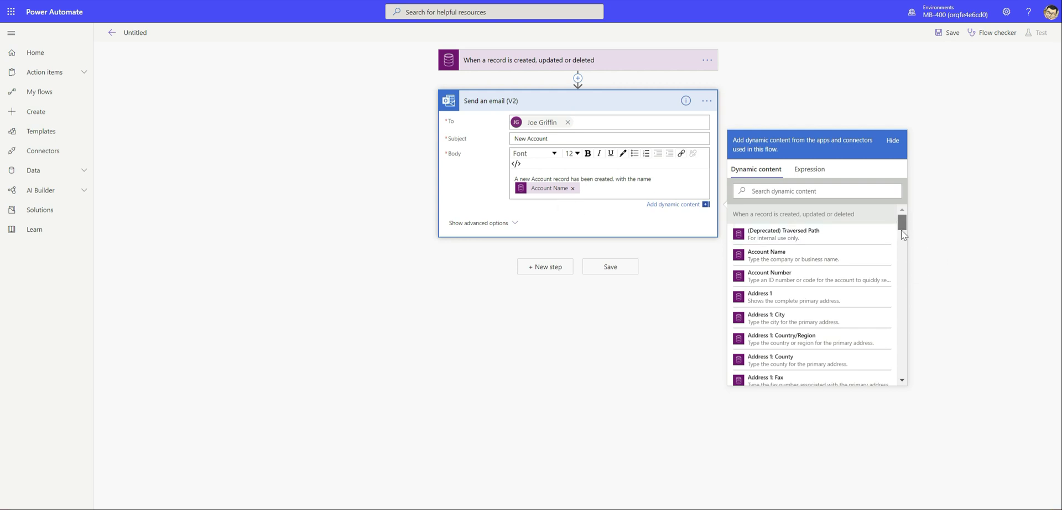
drag(901, 230, 902, 224)
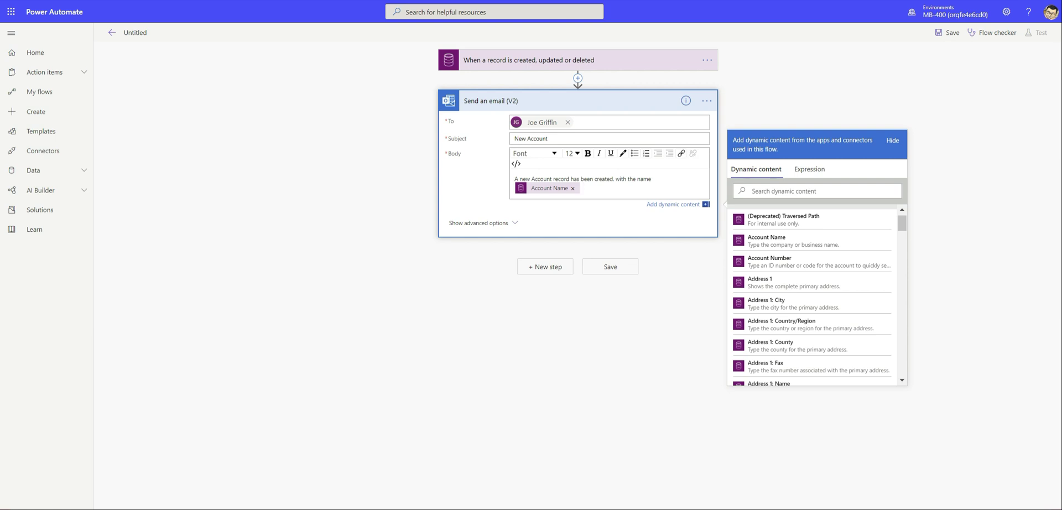
text(The current date/time for this is)
click(809, 171)
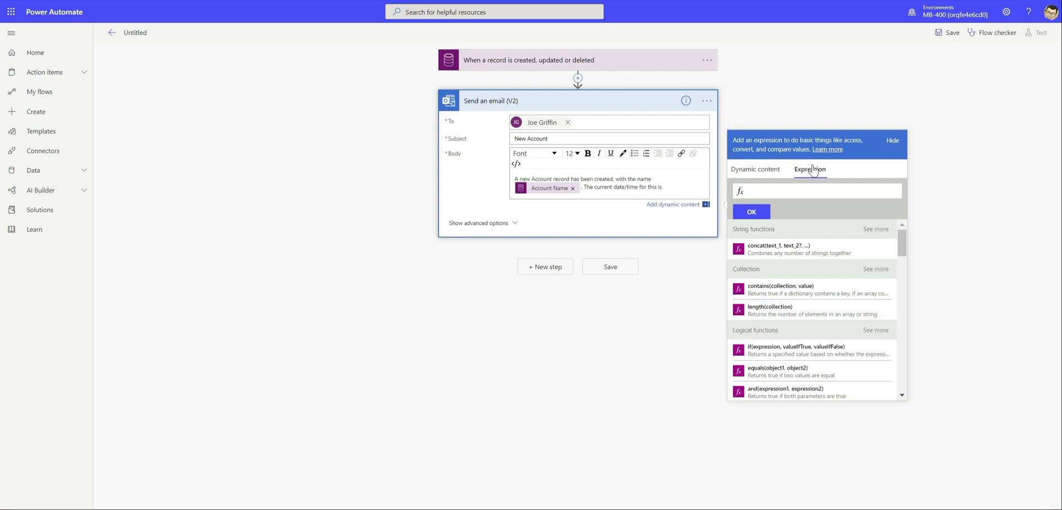
Append a utcNow() expression to the email body after the date/time lead-in
drag(897, 238, 924, 207)
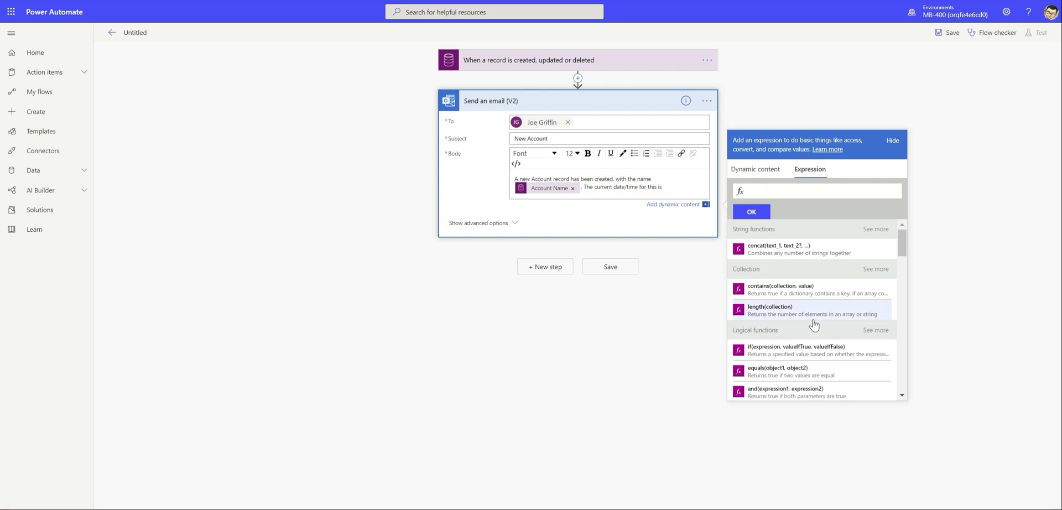
drag(902, 243, 913, 316)
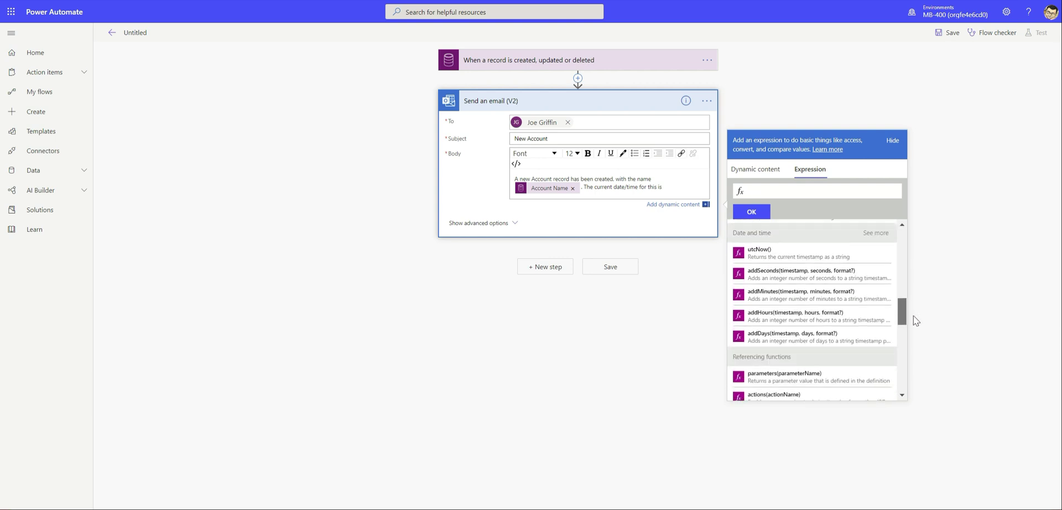
click(766, 253)
click(778, 191)
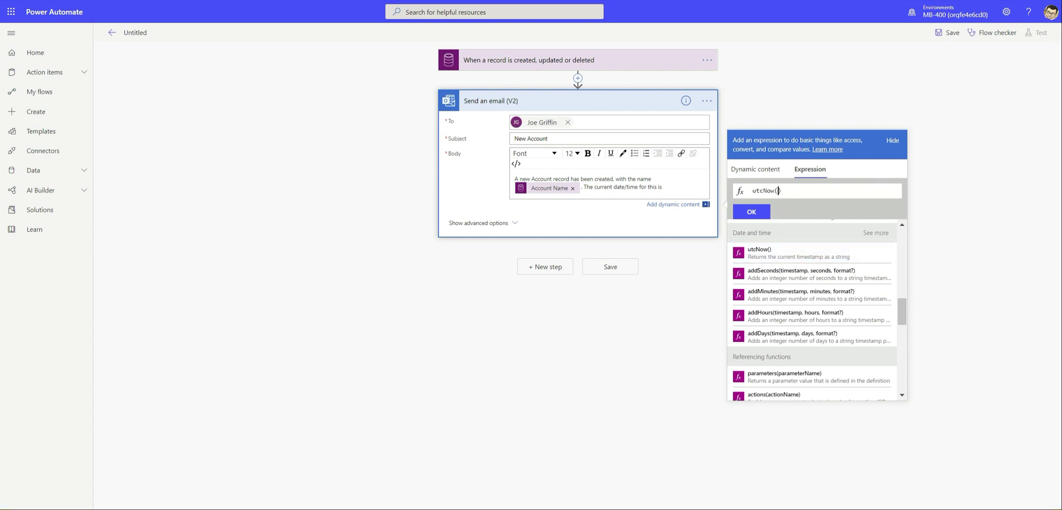
click(749, 211)
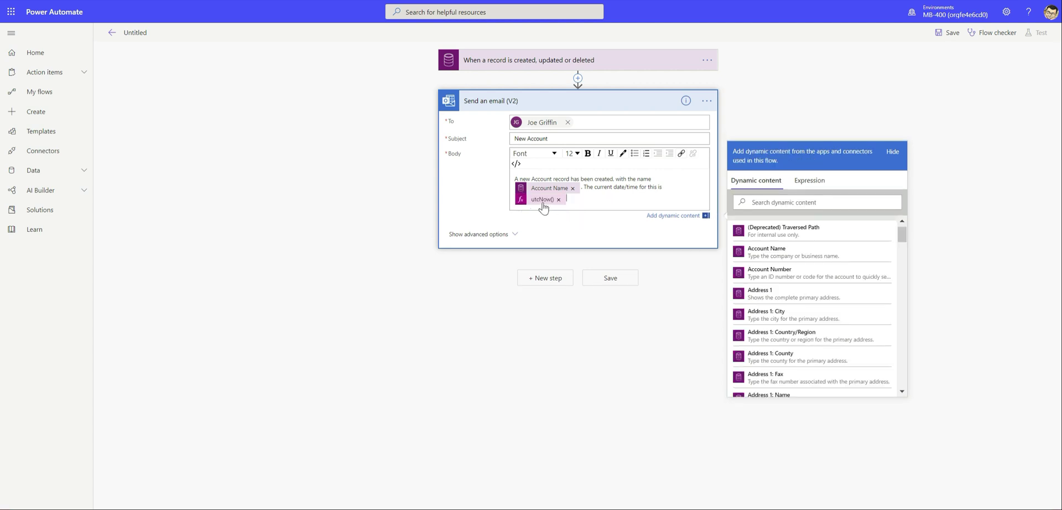
click(566, 199)
click(940, 138)
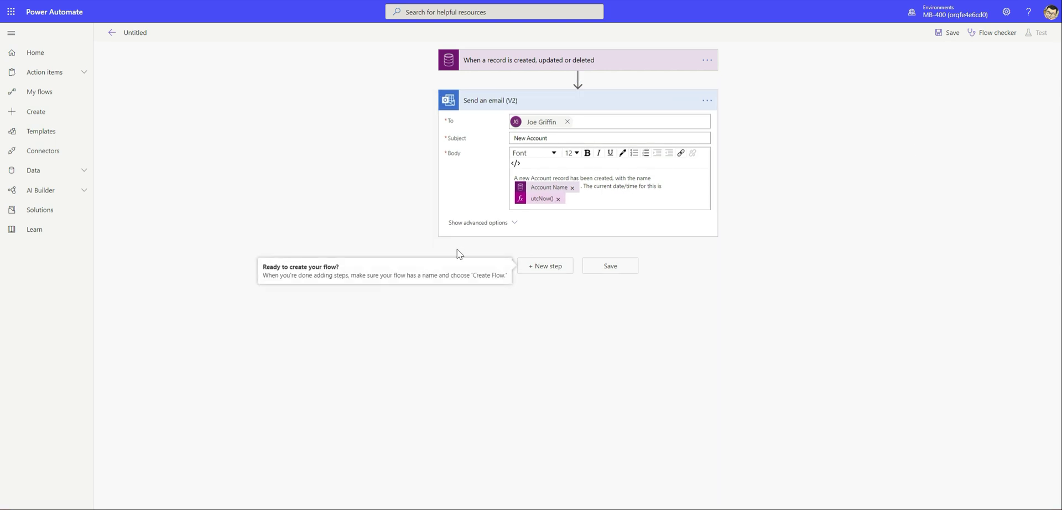
click(513, 233)
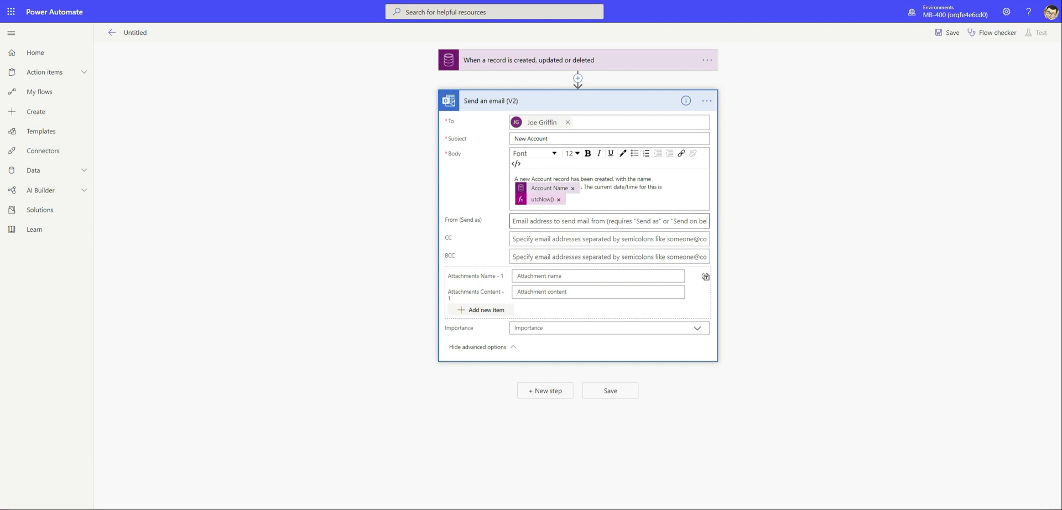
Rename the flow to 'MB-400 Send Email' and save it
click(510, 348)
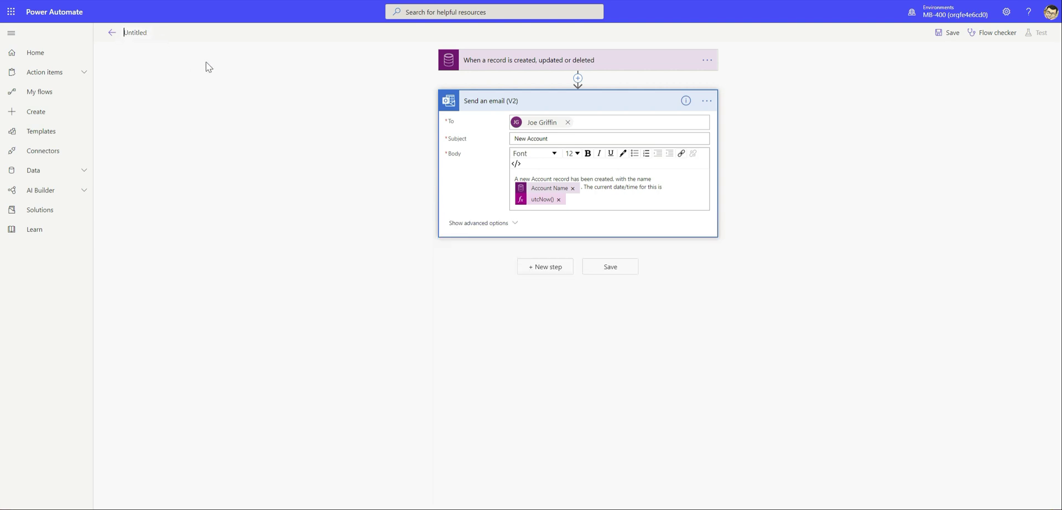
text(Mb-)
text(-400 Send Email)
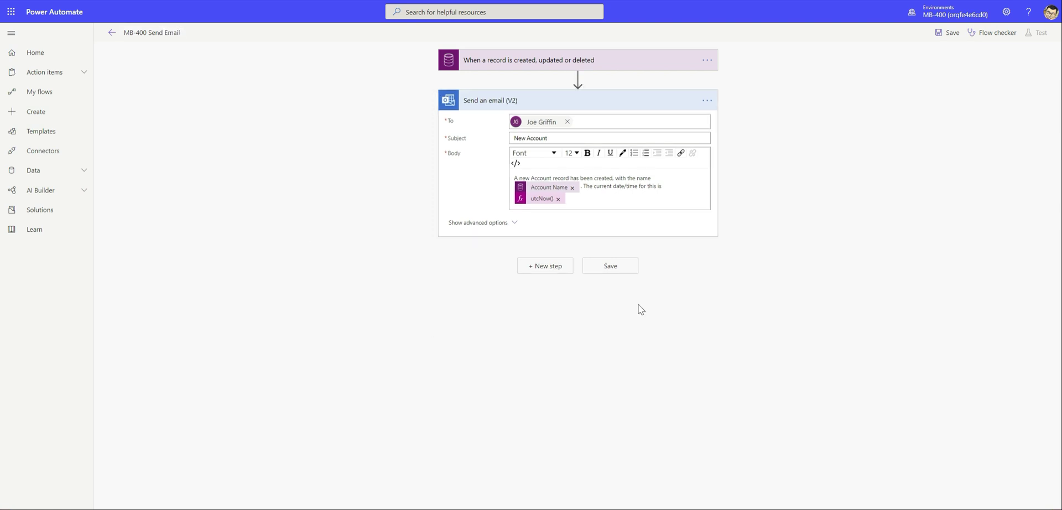
click(611, 268)
Run the Flow checker and confirm 0 errors and 0 warnings
click(983, 34)
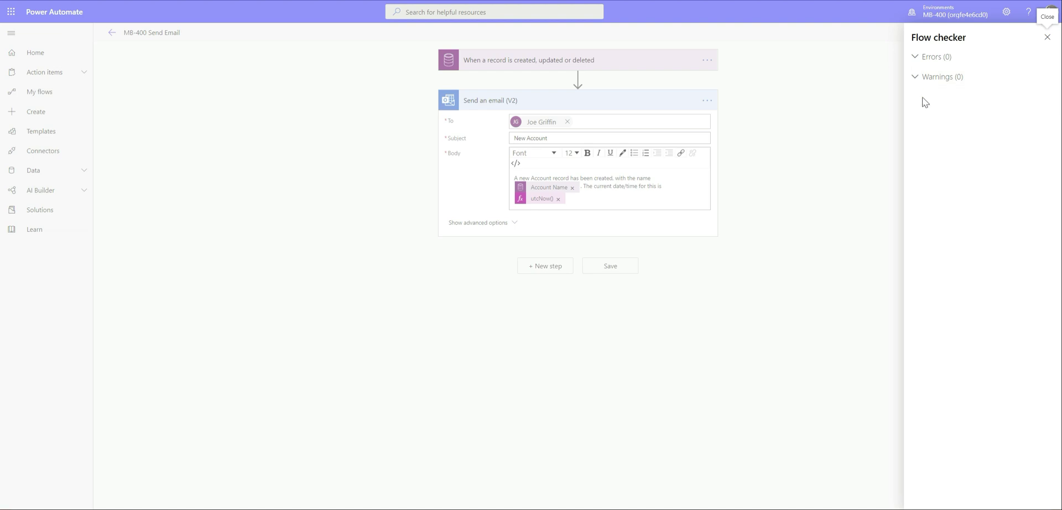
click(1047, 37)
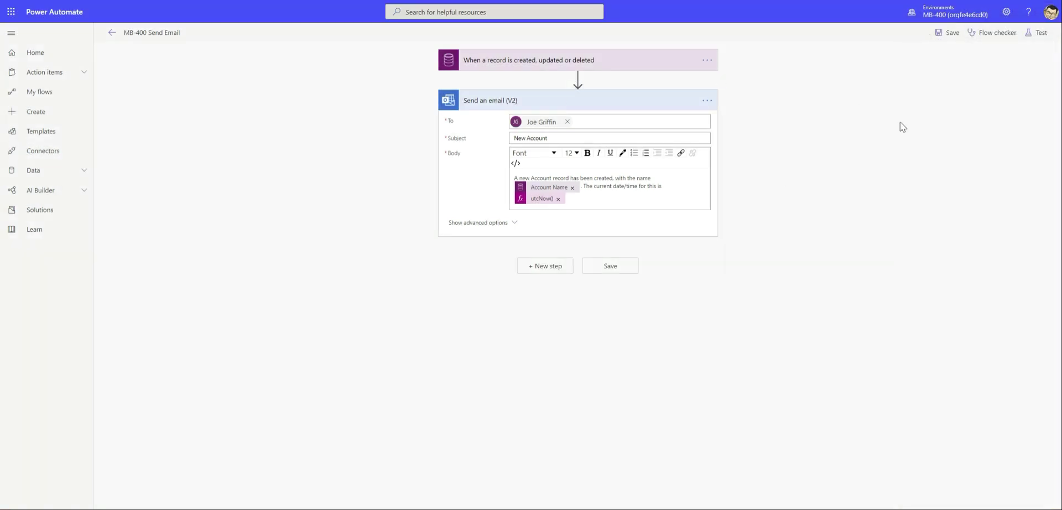
Test the flow with 'I'll perform the trigger action' and Save & Test
click(1037, 33)
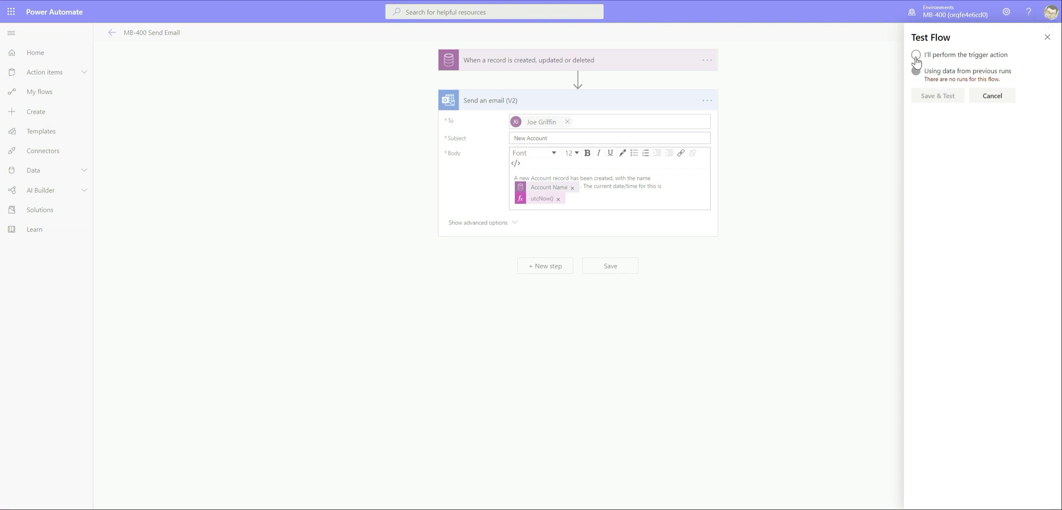
click(916, 55)
click(922, 97)
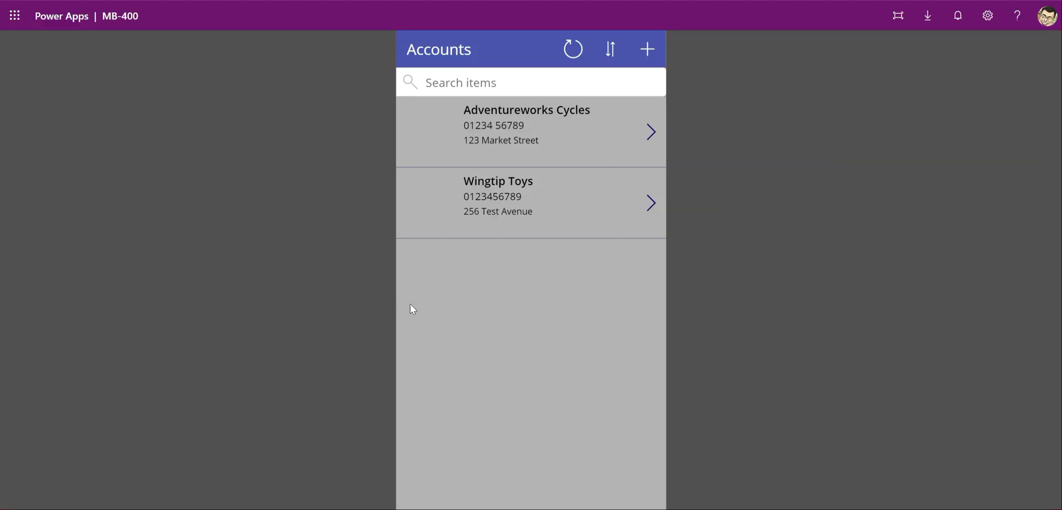
Create account 'MB-400 Flow Test' with city Test Town and a main phone number, and save it
click(647, 49)
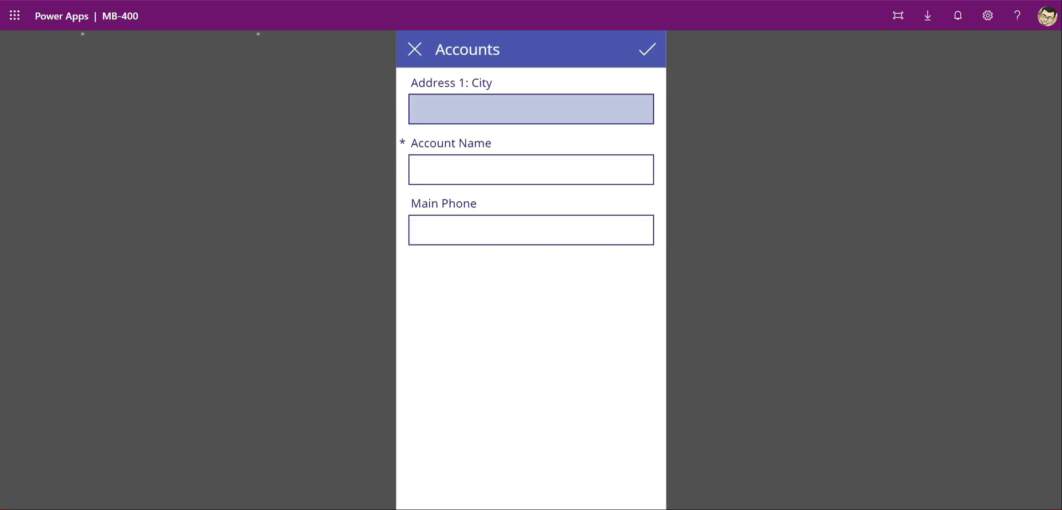
click(461, 173)
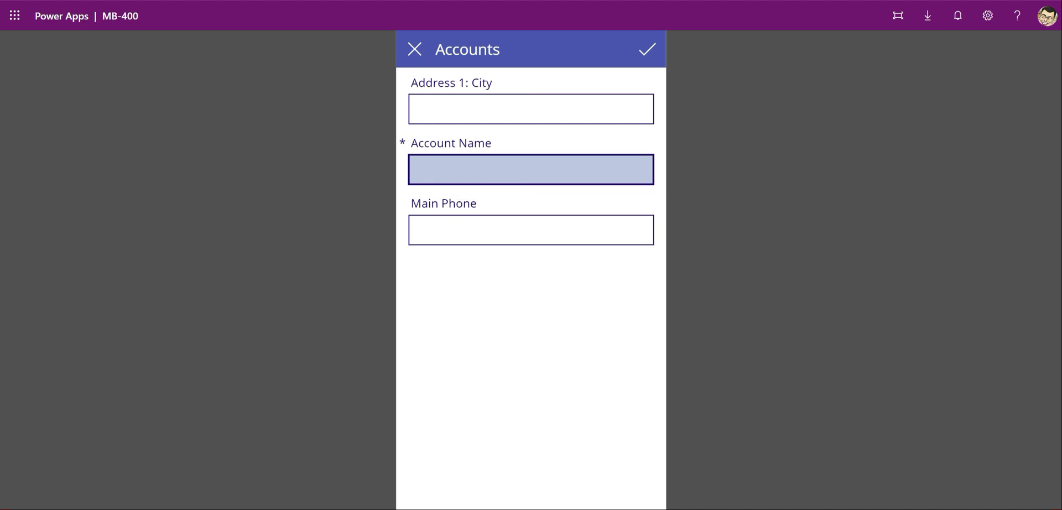
text(Mb-44)
key(BackSpace)
key(BackSpace)
key(BackSpace)
key(BackSpace)
text(B-400 Flow Test)
key(shift+Tab)
text(Test Town)
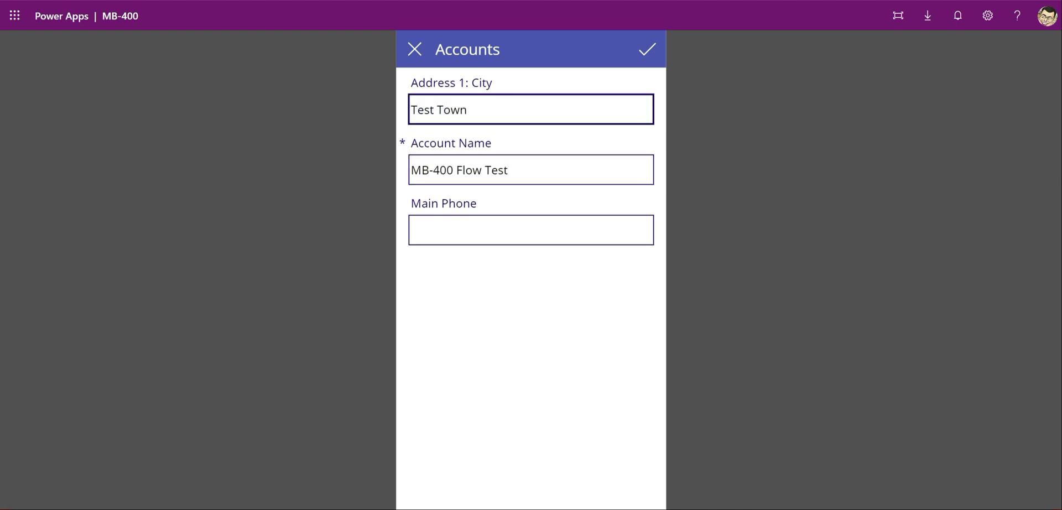
click(531, 230)
text(01234 56789)
click(474, 327)
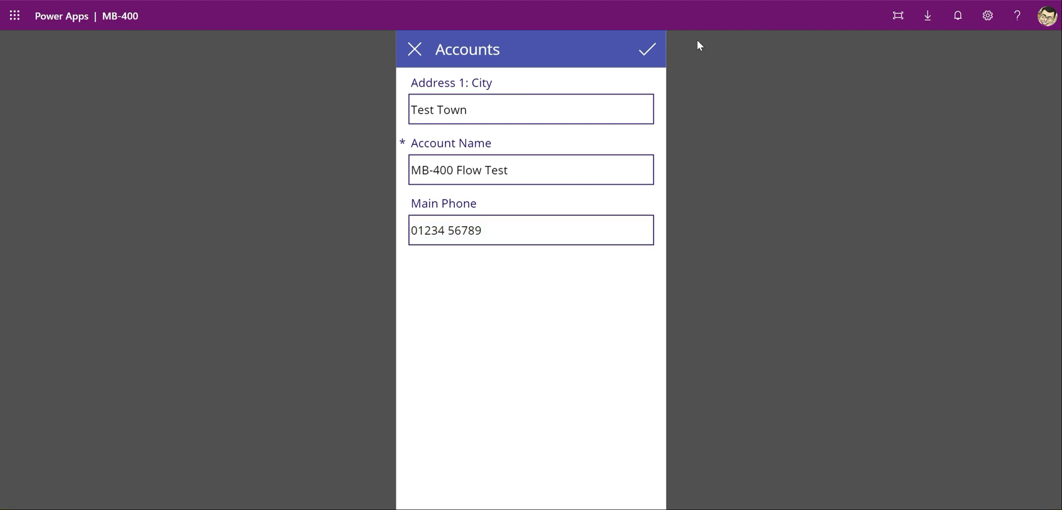
click(645, 51)
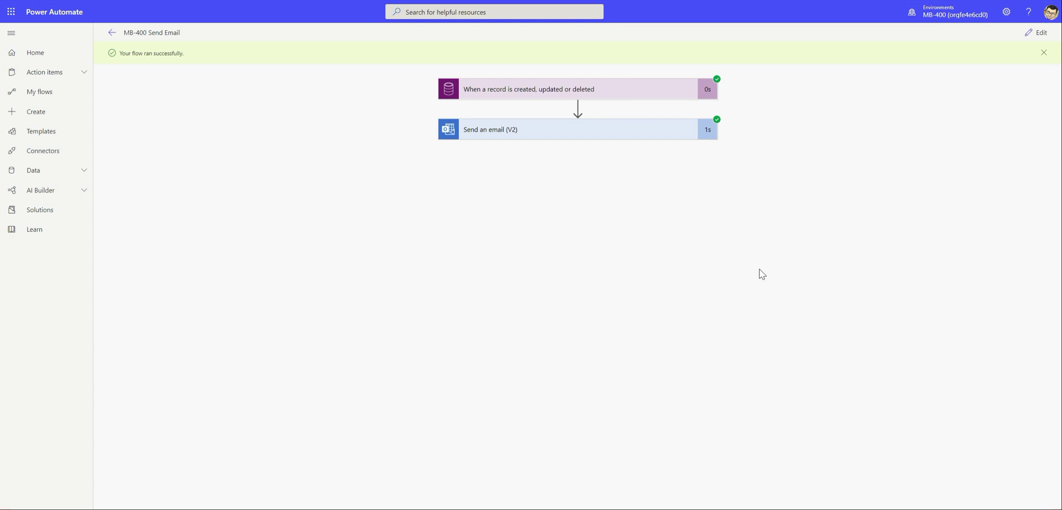
Inspect the trigger's inputs and outputs from the successful test run
click(530, 93)
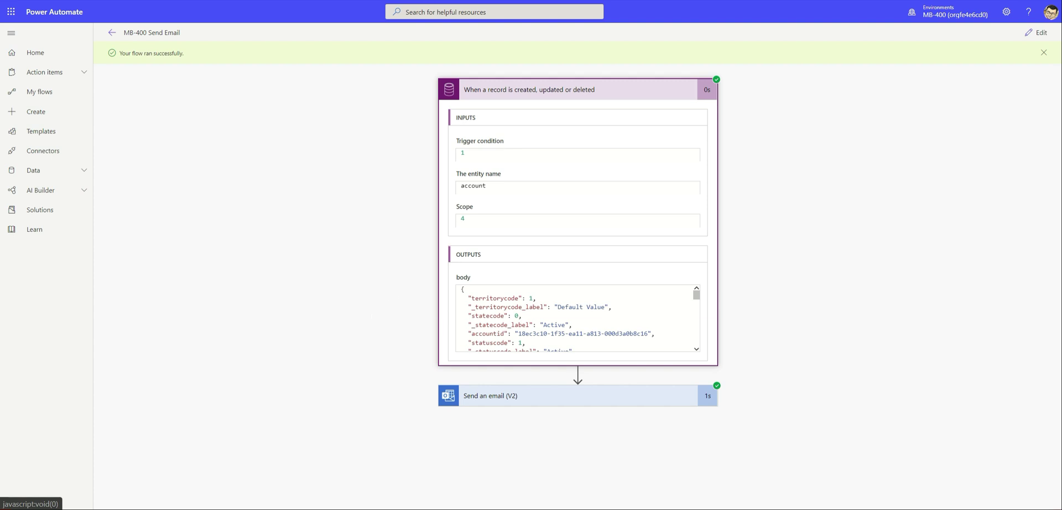
scroll(577, 318, down, 1)
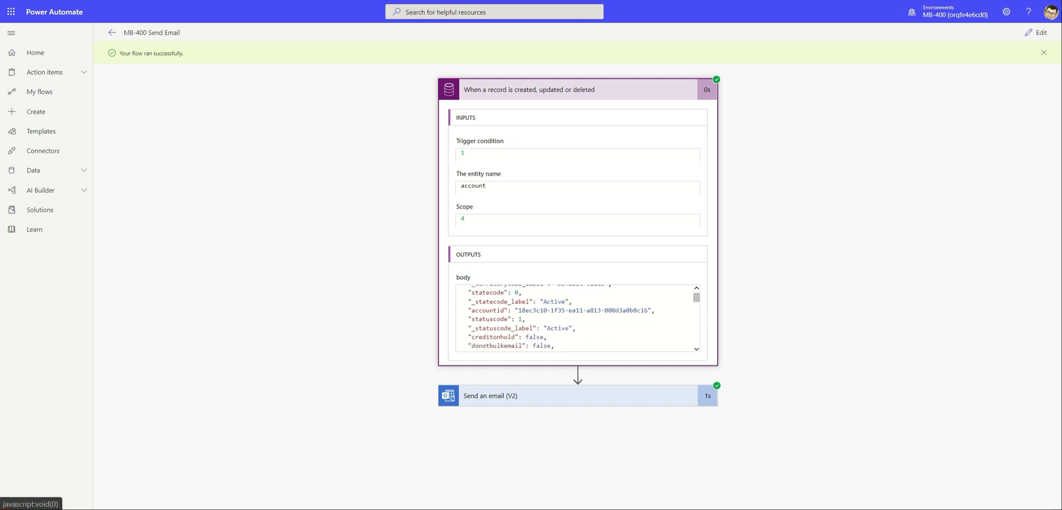
drag(696, 297, 696, 325)
Check the sent email's body with the account name and timestamp, then open the received New Account email
click(560, 401)
scroll(463, 416, down, 2)
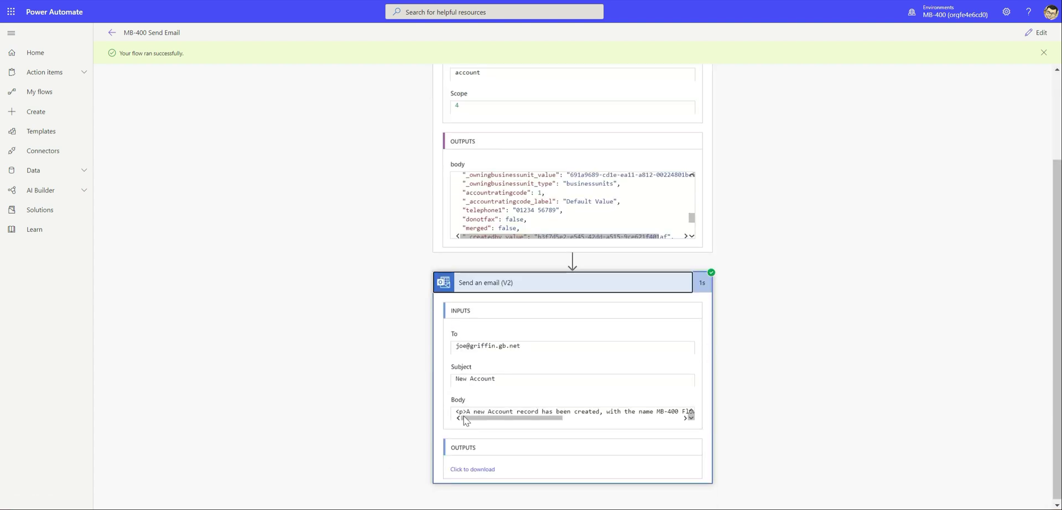
drag(516, 417, 754, 409)
triple_click(689, 409)
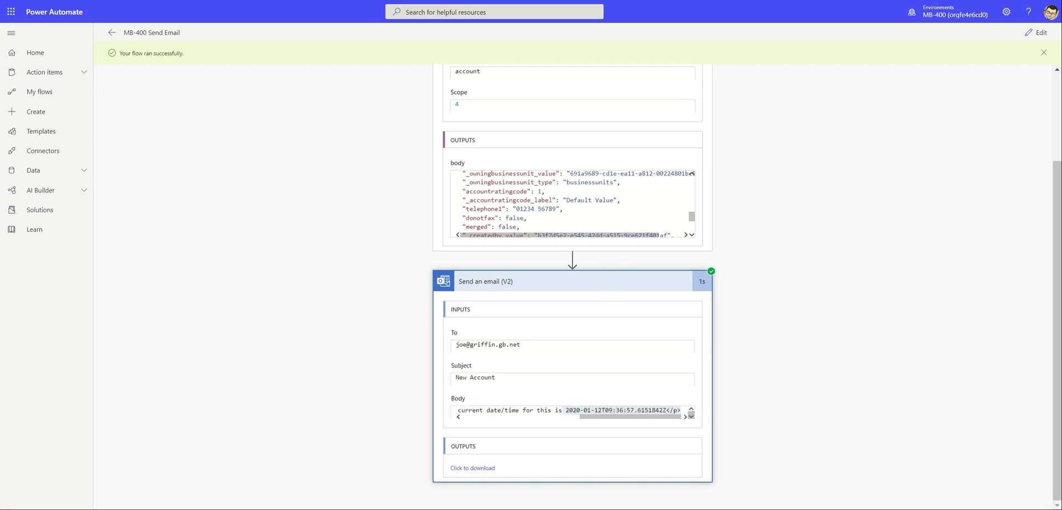
key(ctrl+Tab)
click(228, 117)
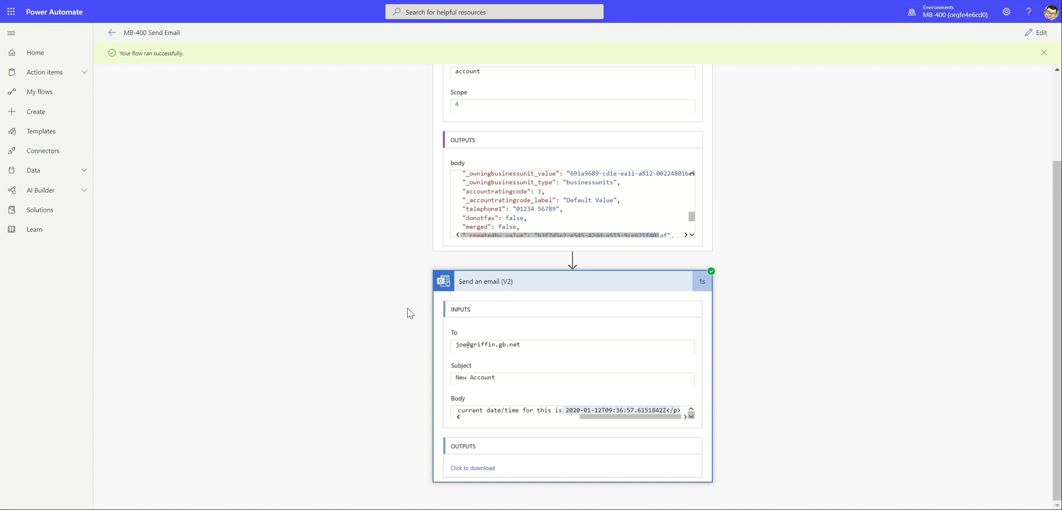
Return to the MB-400 Send Email details page showing the one succeeded run
scroll(767, 288, up, 2)
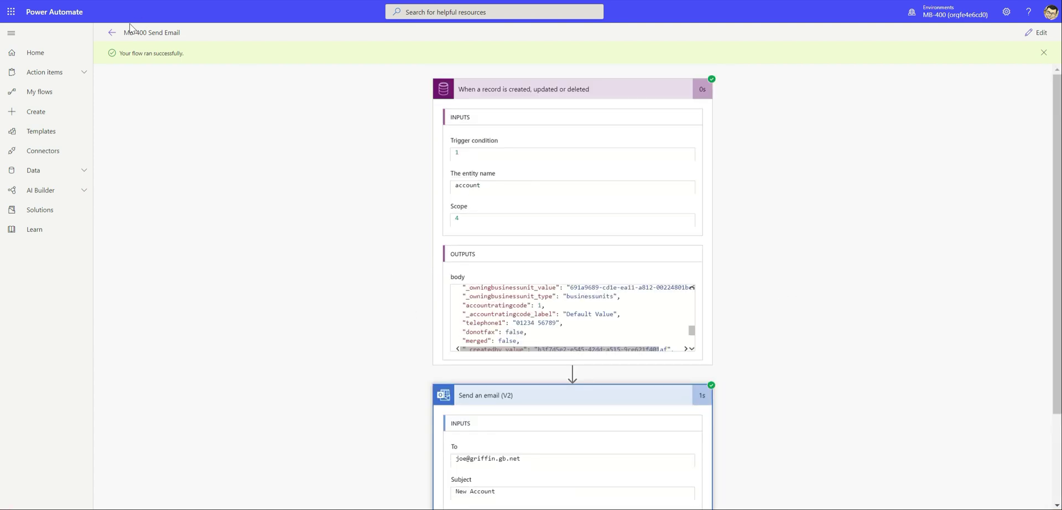
click(111, 34)
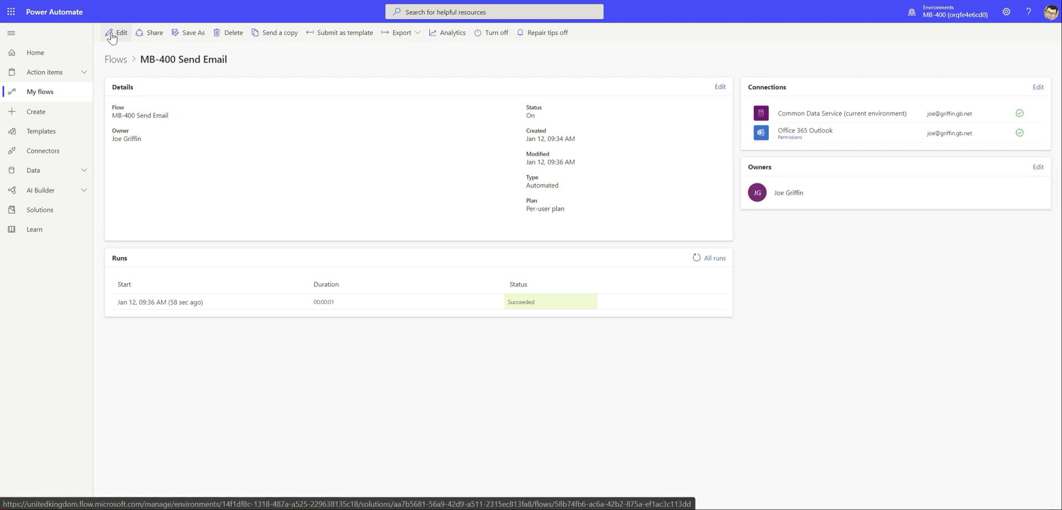
click(153, 34)
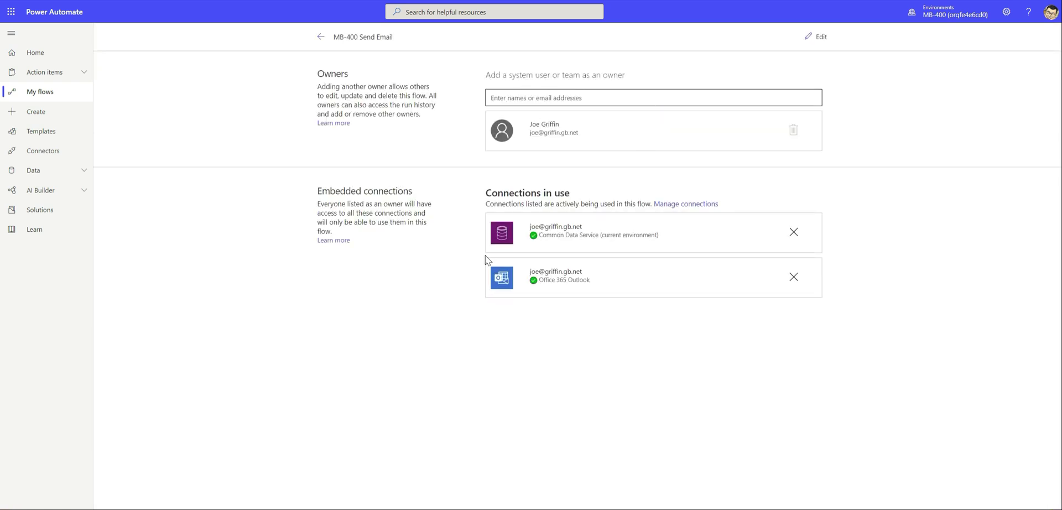
click(322, 37)
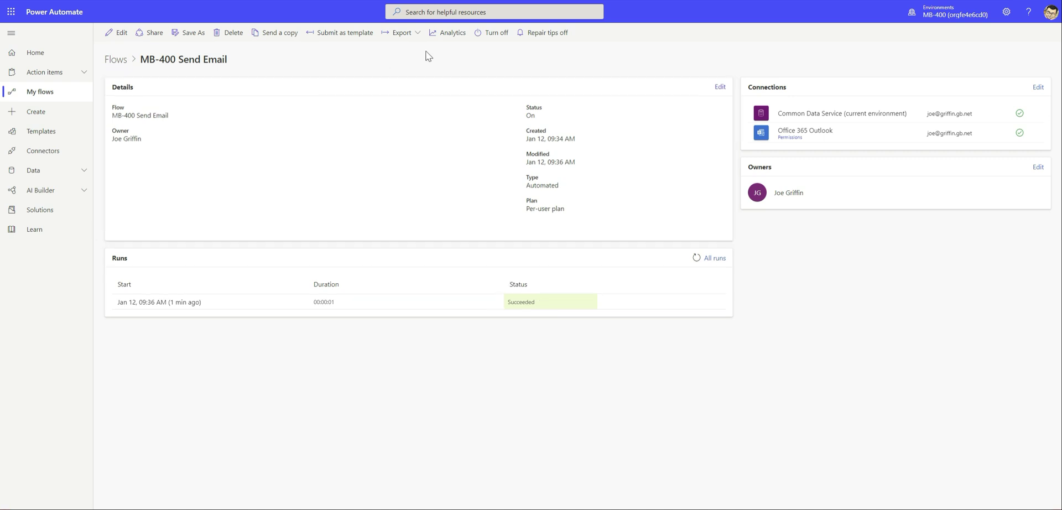
click(444, 35)
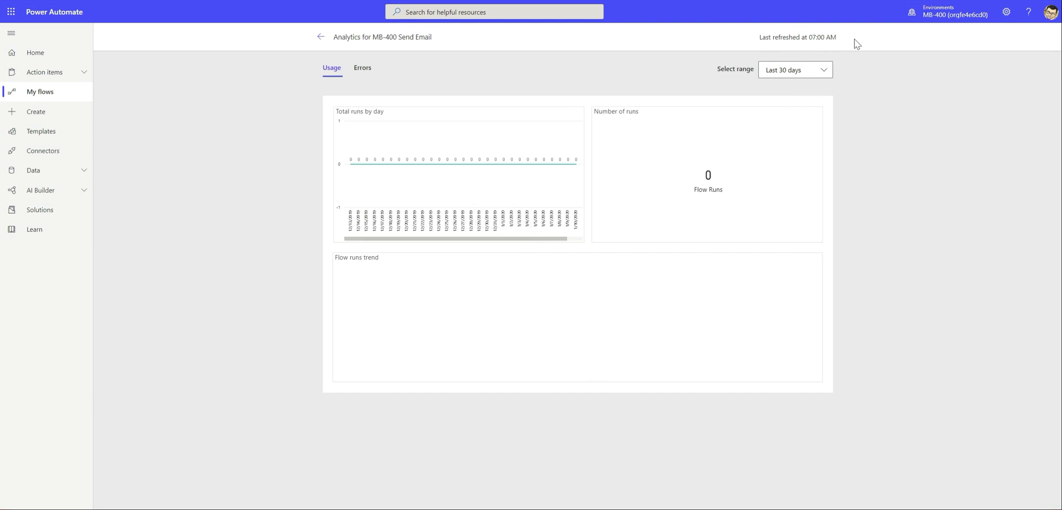
drag(854, 38, 768, 38)
click(361, 70)
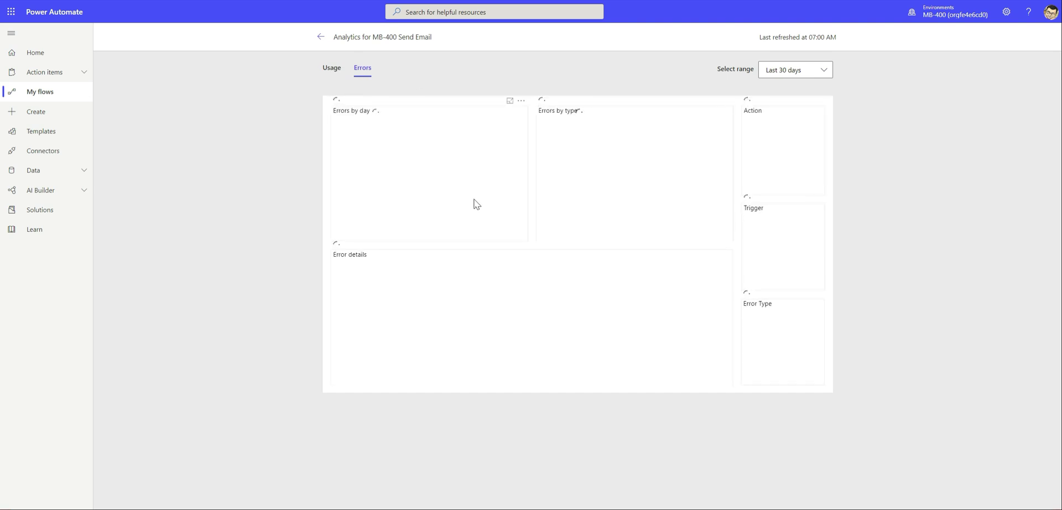
click(333, 69)
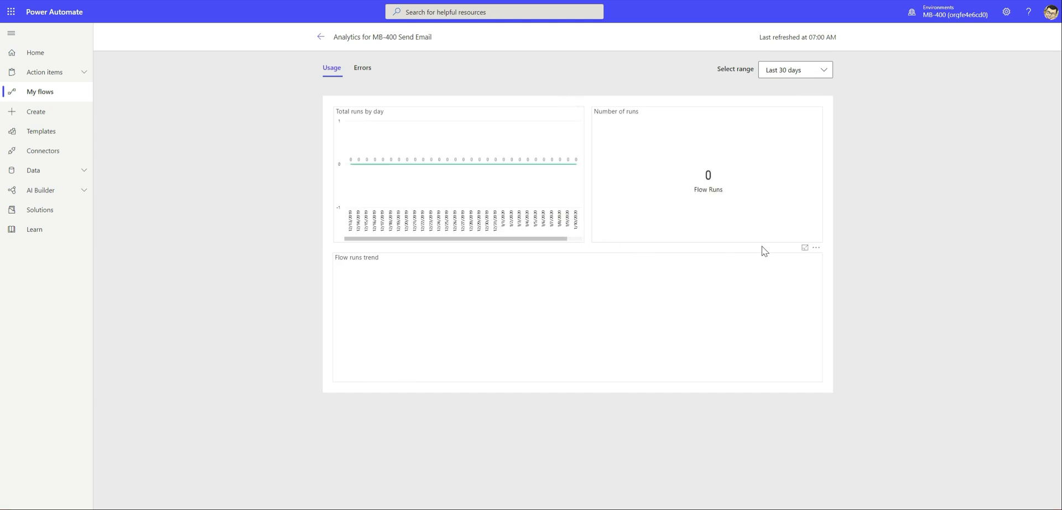
click(320, 38)
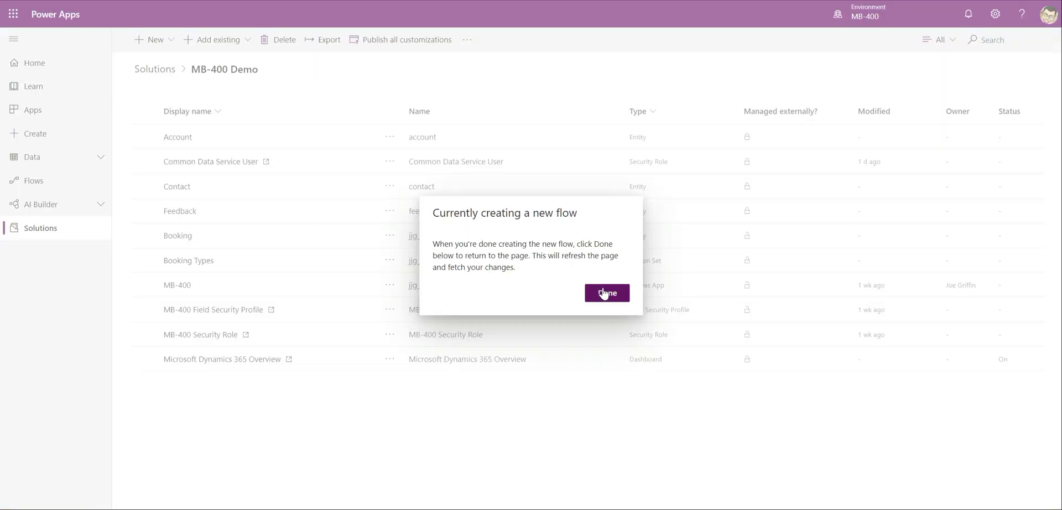
click(606, 292)
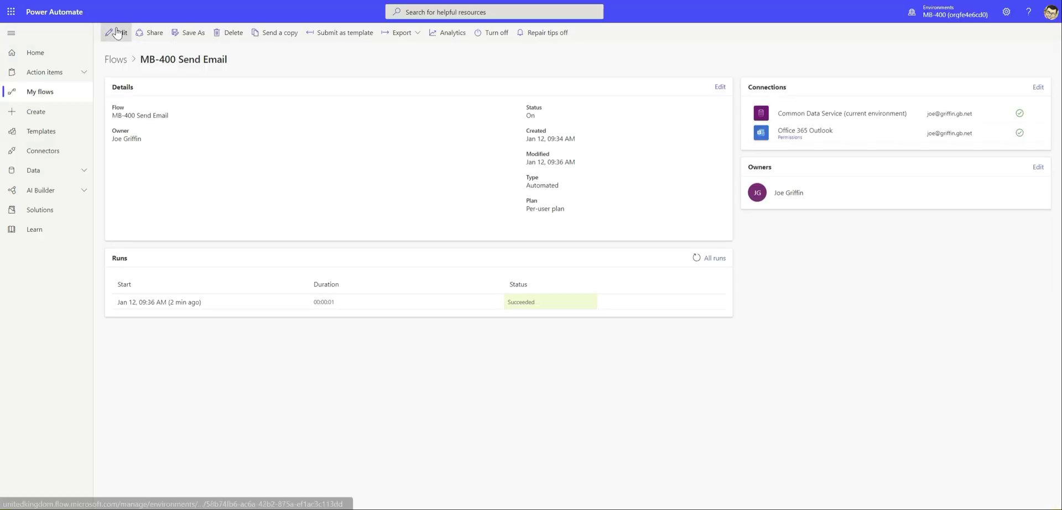
Edit the flow and expand Send an email (V2) to show subject 'New Account' and its body
click(118, 37)
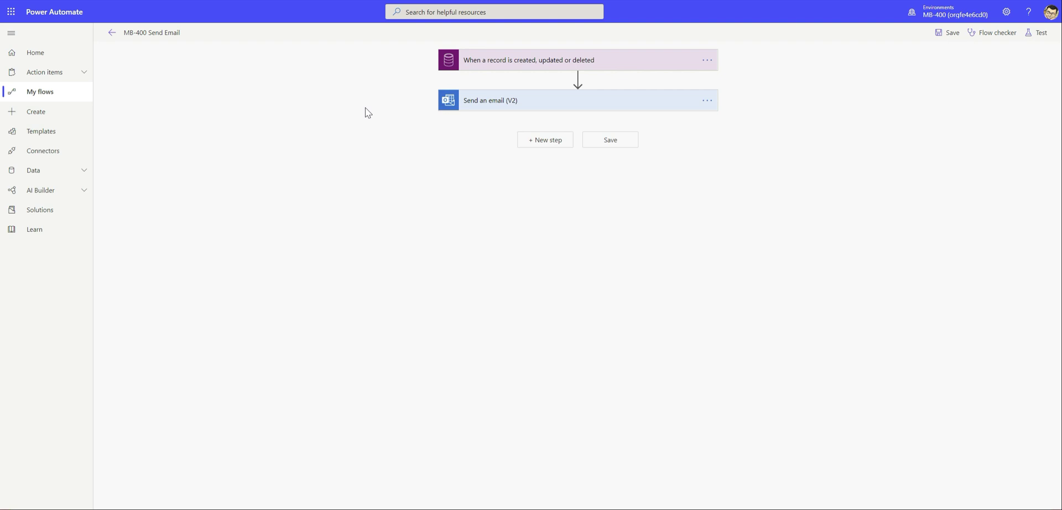
click(486, 106)
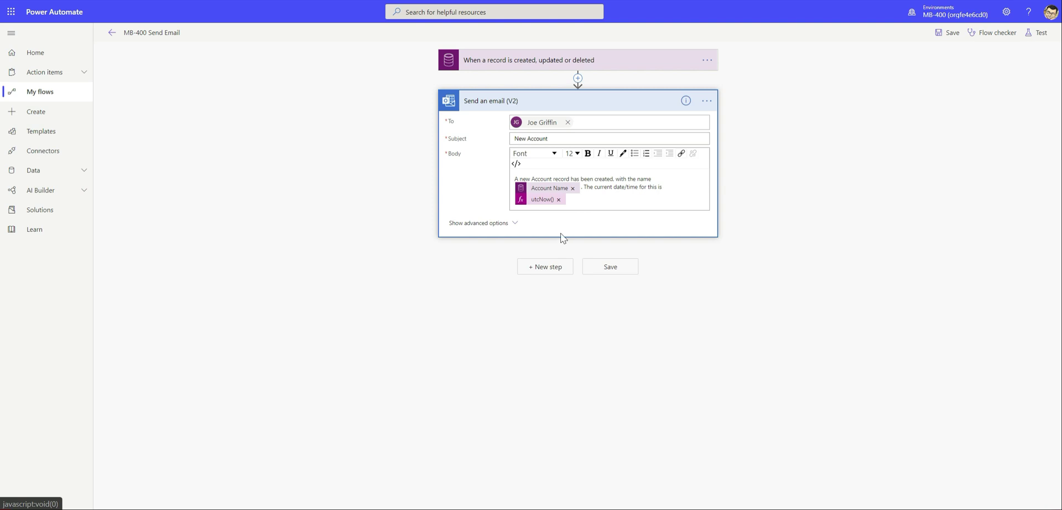